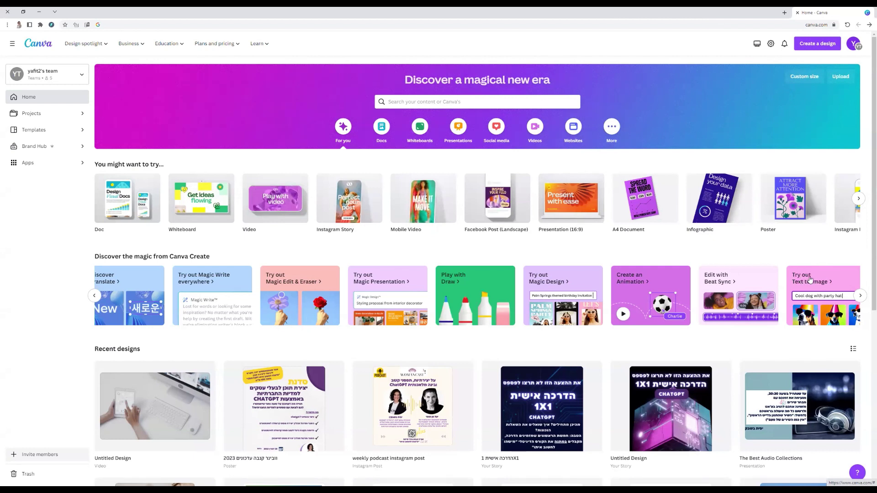
- Open Text to Image and enter the prompt "two kids the boy with yellow shirt, the girl wuth red shirt running on the beach"
{"action": "left_click", "coordinate": [811, 279]}
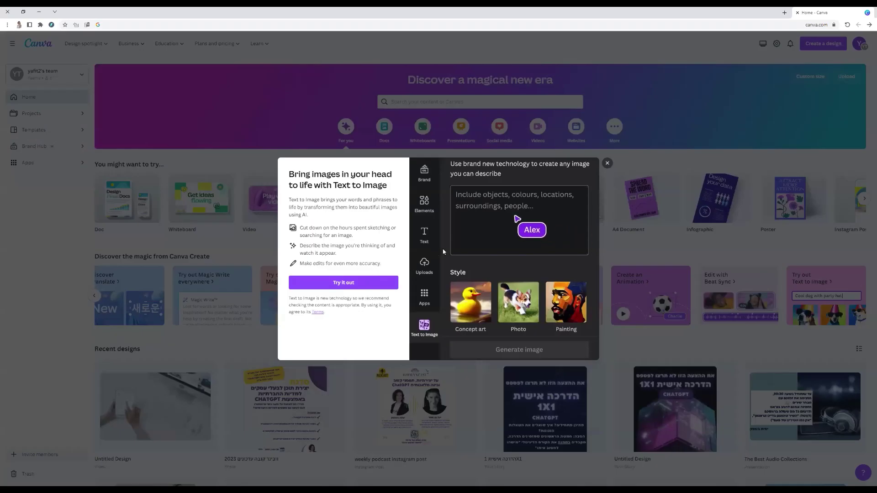
{"action": "left_click", "coordinate": [336, 283]}
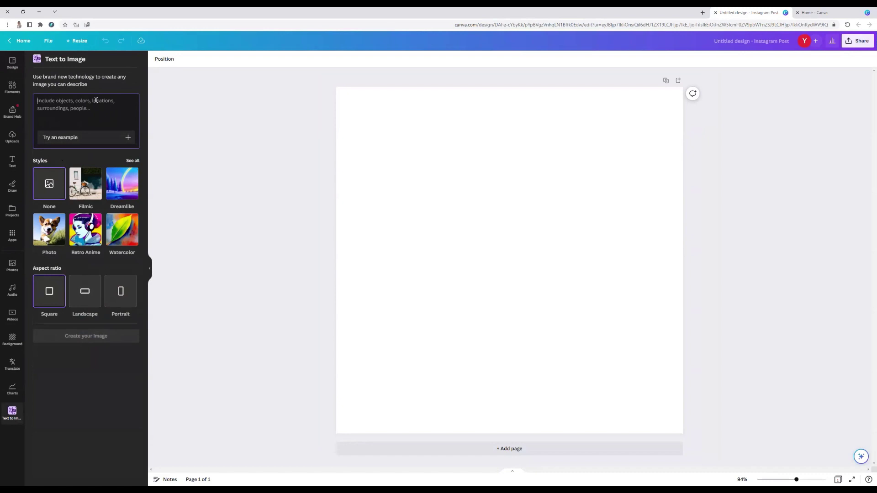
{"action": "type", "text": "t"}
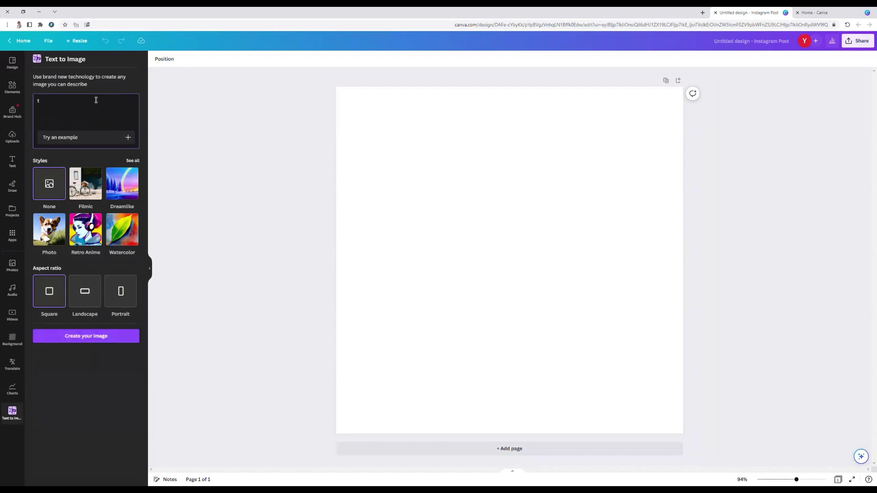
{"action": "type", "text": "wo kids the boy with yellow shirt, the girl wuth red shirt running on the beach"}
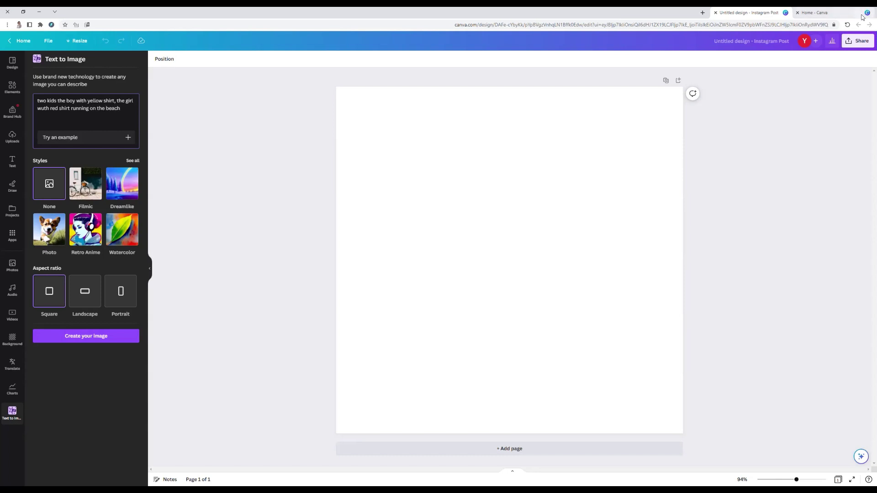
{"action": "left_click", "coordinate": [814, 12]}
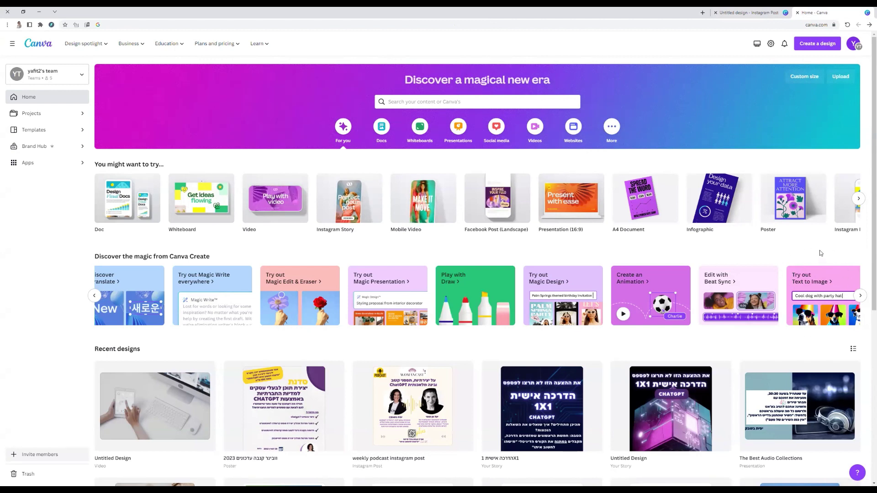
{"action": "left_click", "coordinate": [750, 12]}
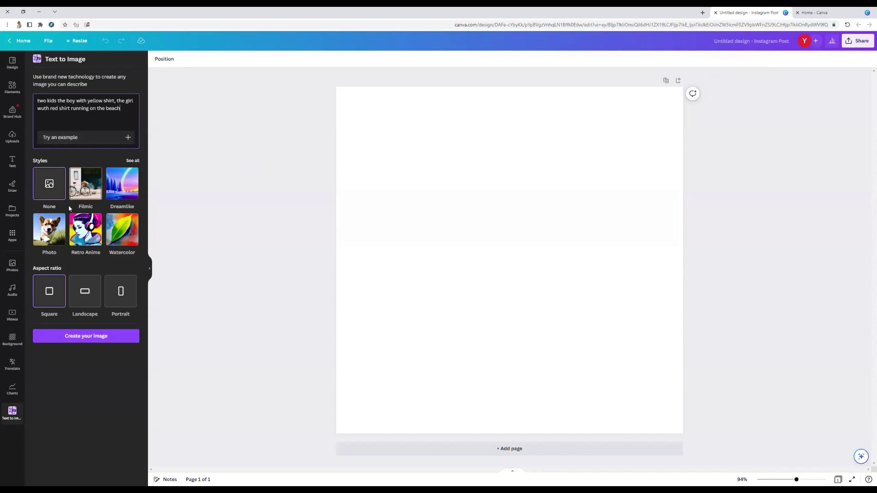
- Choose the 3D Model style from the full style list and generate the images
{"action": "left_click", "coordinate": [133, 161]}
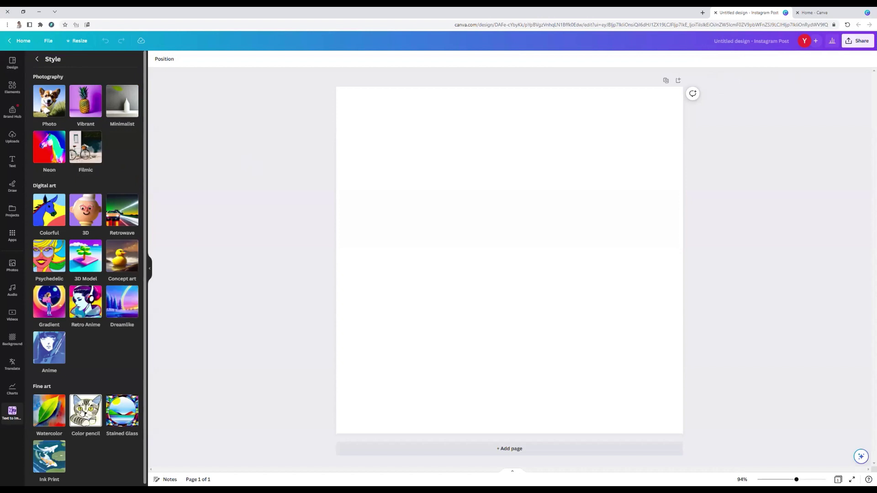
{"action": "left_click", "coordinate": [82, 257]}
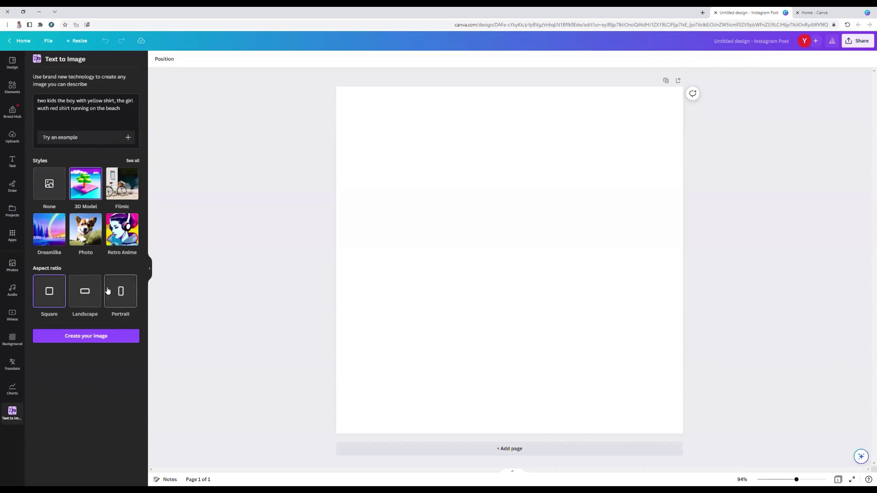
{"action": "left_click", "coordinate": [80, 336]}
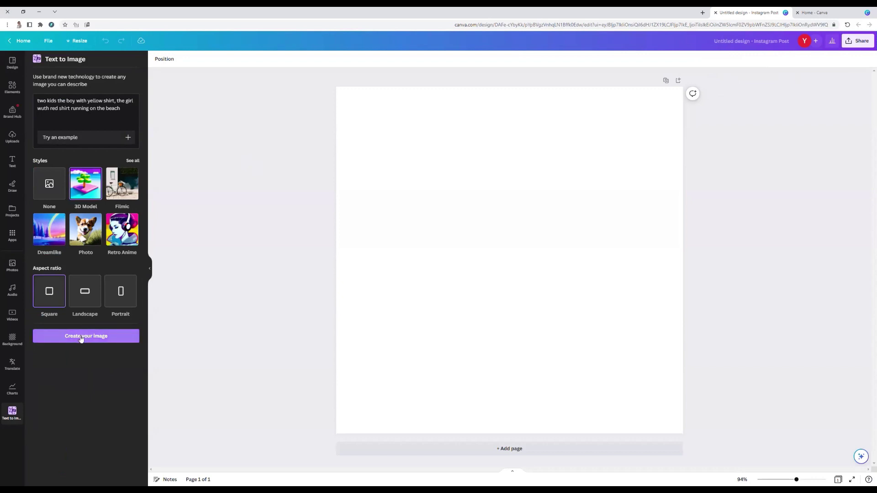
{"action": "left_click", "coordinate": [81, 336]}
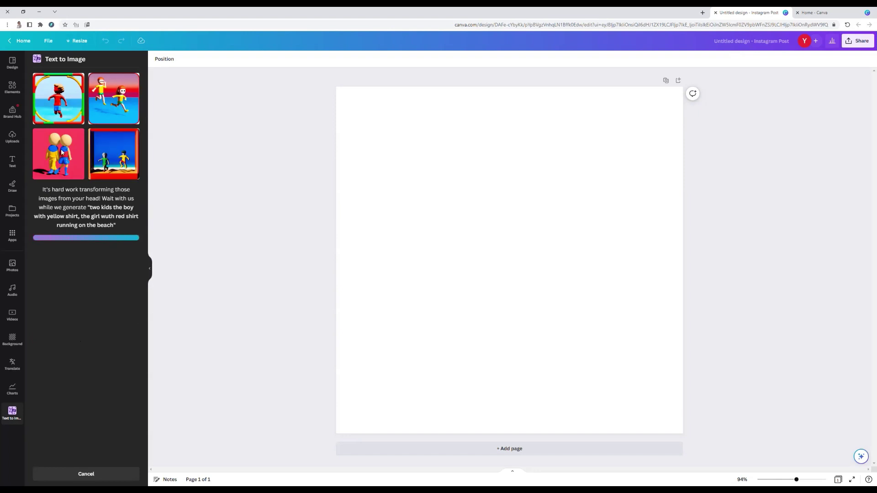
- Add the image of two kids in yellow shirts to the page, enlarge it to about 924 by 924, and generate another set
{"action": "left_click", "coordinate": [110, 105]}
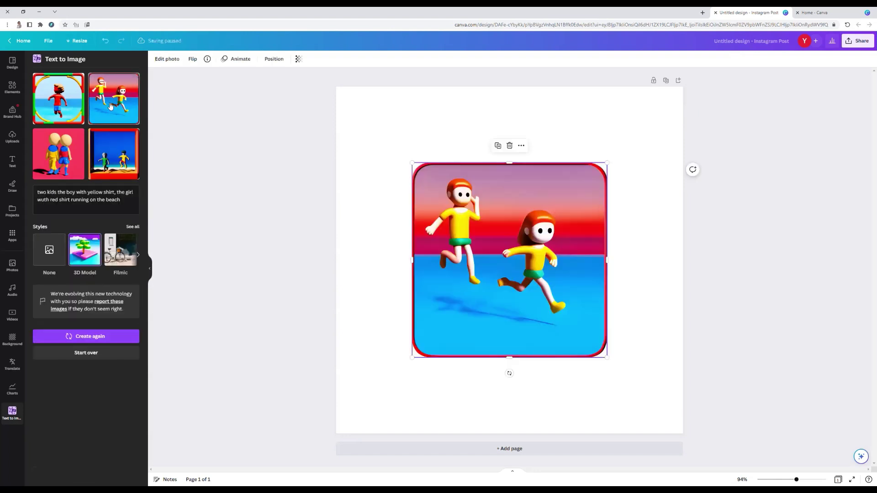
{"action": "left_click_drag", "start_coordinate": [441, 235], "coordinate": [373, 163]}
{"action": "left_click_drag", "start_coordinate": [539, 285], "coordinate": [640, 386]}
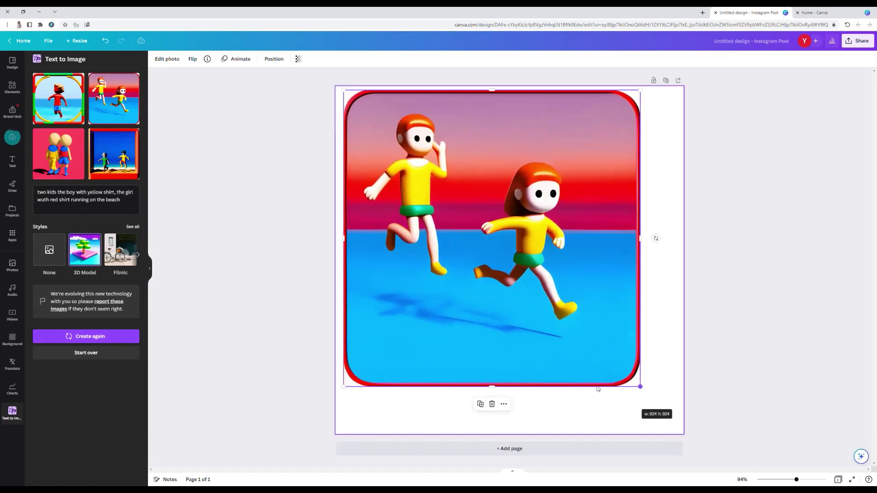
{"action": "left_click", "coordinate": [80, 338]}
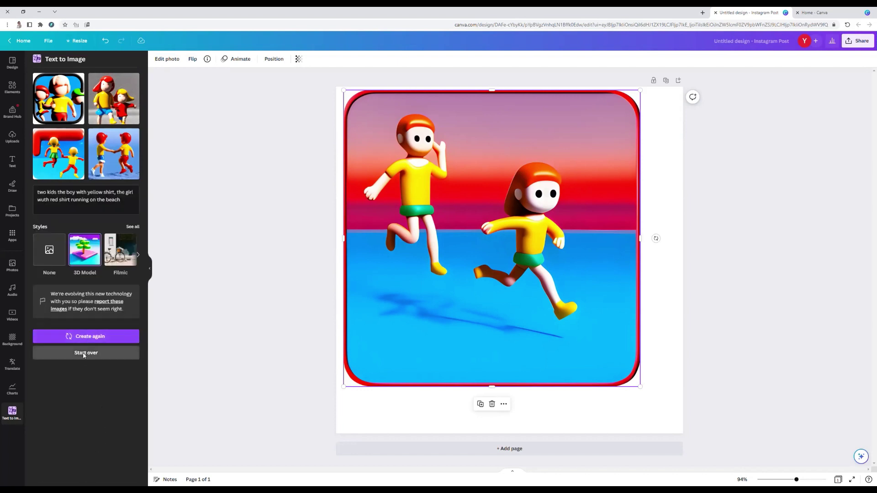
- Start over with the prompt "kids running on the beach and holding hands . and birds flying in the sky"
{"action": "left_click", "coordinate": [85, 353]}
{"action": "left_click", "coordinate": [67, 108]}
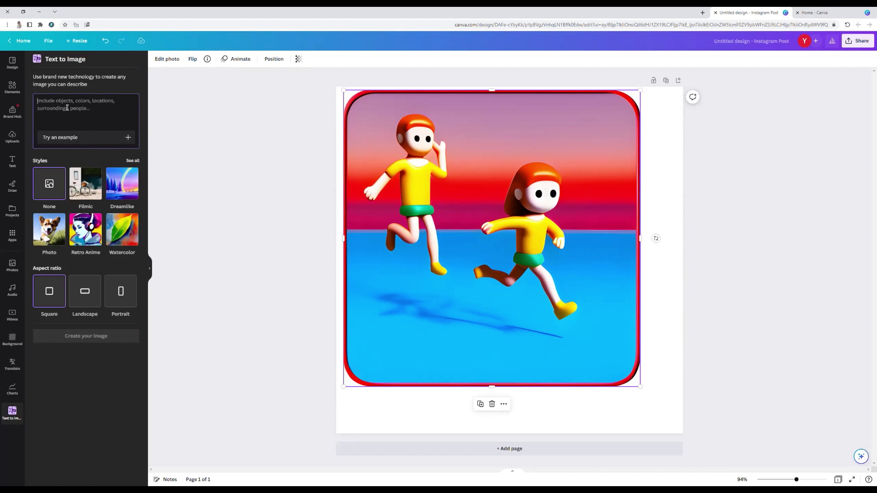
{"action": "type", "text": "kid"}
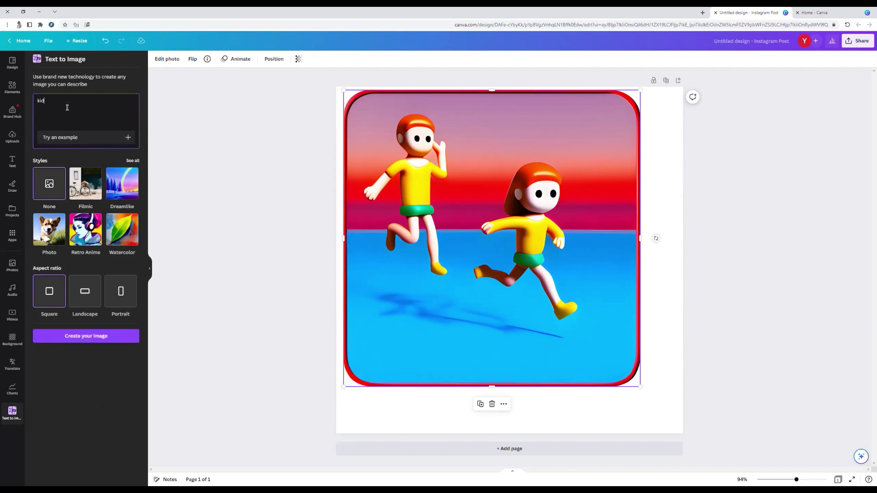
{"action": "type", "text": "nning on the beach and holding jands"}
{"action": "key", "text": "BackSpace"}
{"action": "key", "text": "BackSpace"}
{"action": "key", "text": "BackSpace"}
{"action": "type", "text": "ands . and b"}
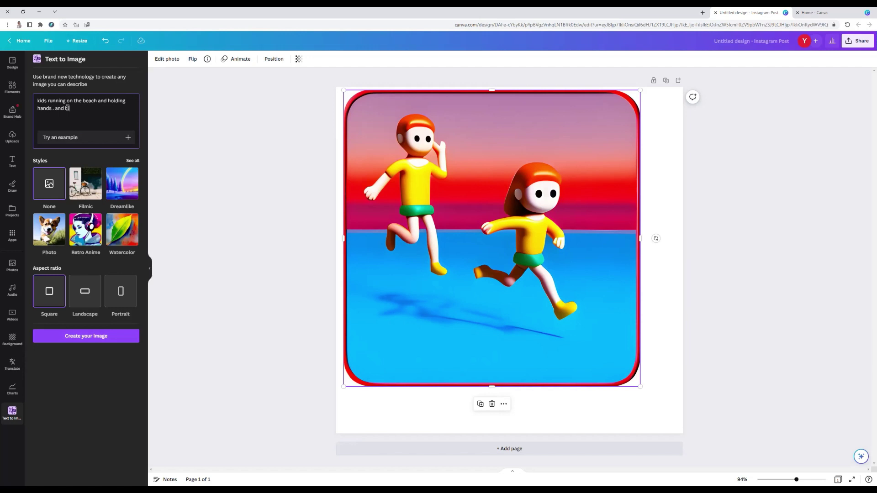
{"action": "type", "text": "rods flying in the sky"}
- Generate the images in the Photo style and delete the 3D cartoon image from the page
{"action": "left_click", "coordinate": [51, 226]}
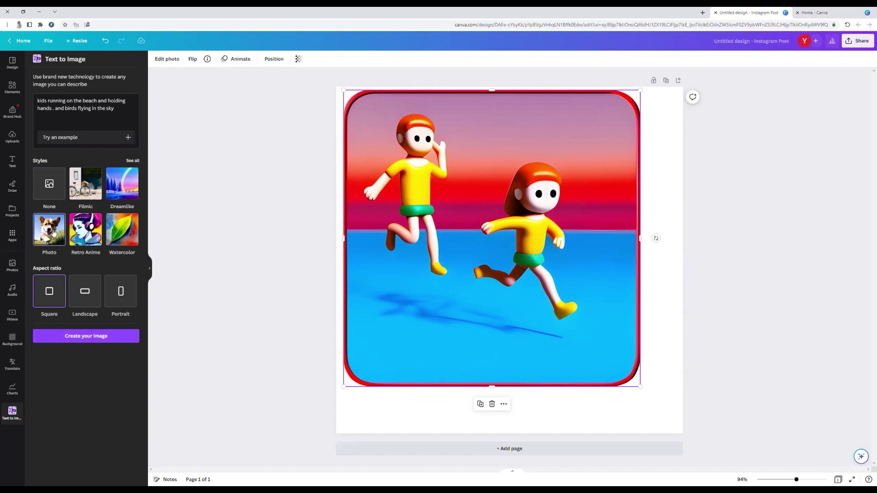
{"action": "left_click", "coordinate": [90, 337]}
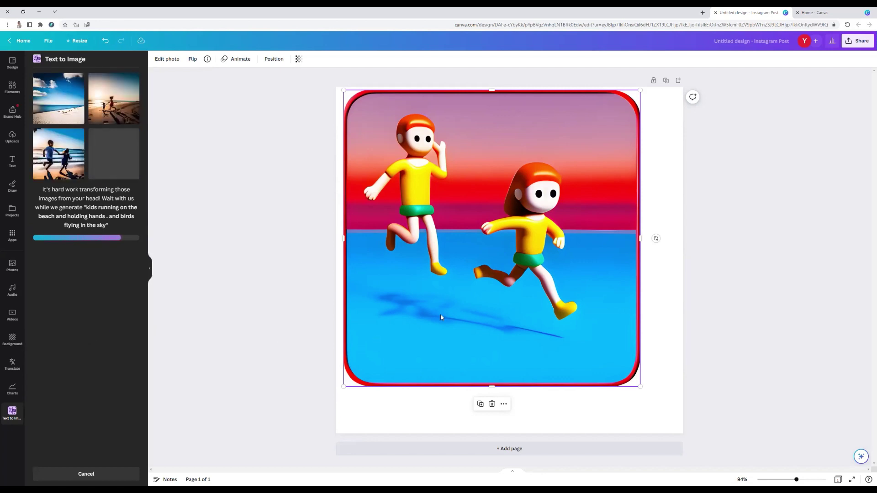
{"action": "key", "text": "Delete"}
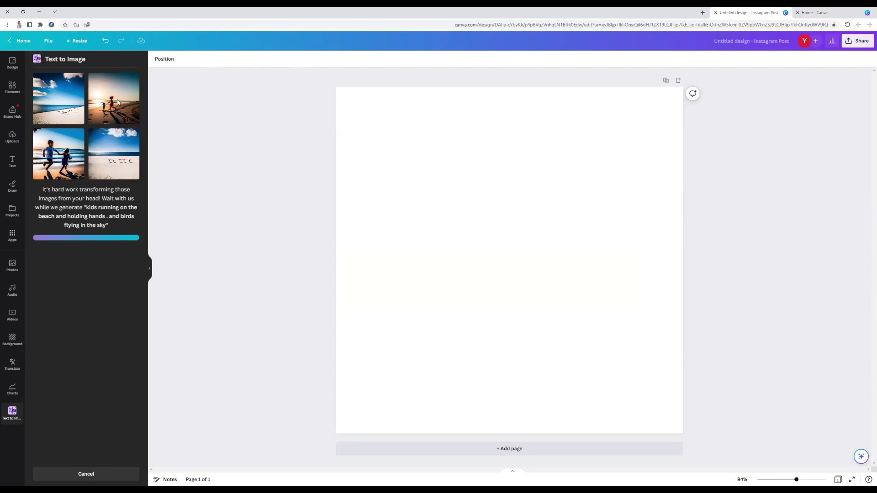
- Add the sunset image with the girl in a red dress to the page and enlarge it to nearly fill the page
{"action": "left_click", "coordinate": [118, 102]}
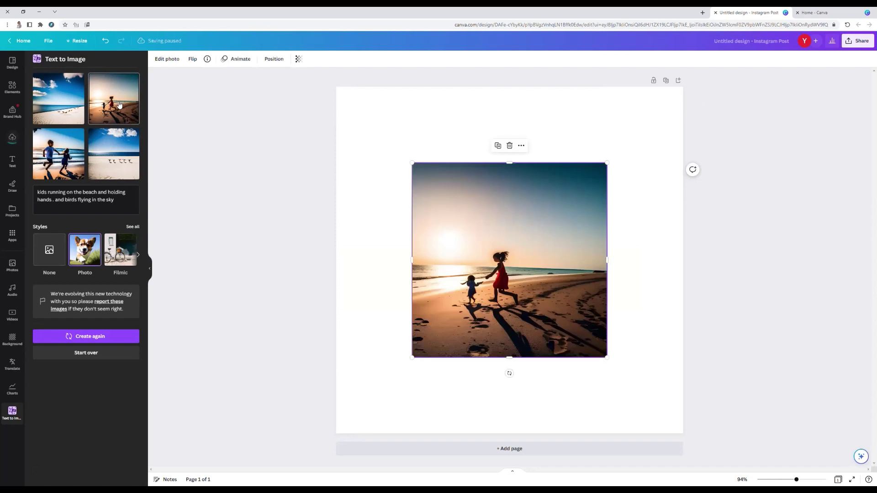
{"action": "left_click_drag", "start_coordinate": [453, 238], "coordinate": [382, 163]}
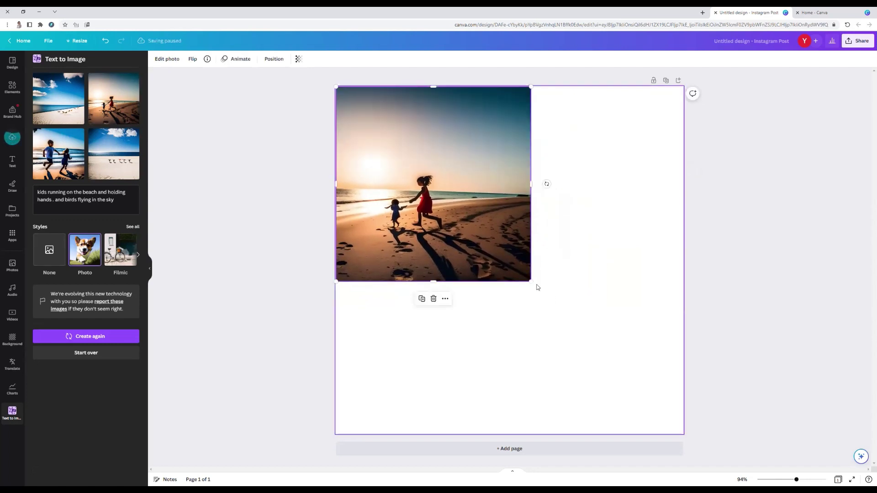
{"action": "left_click_drag", "start_coordinate": [532, 281], "coordinate": [662, 437]}
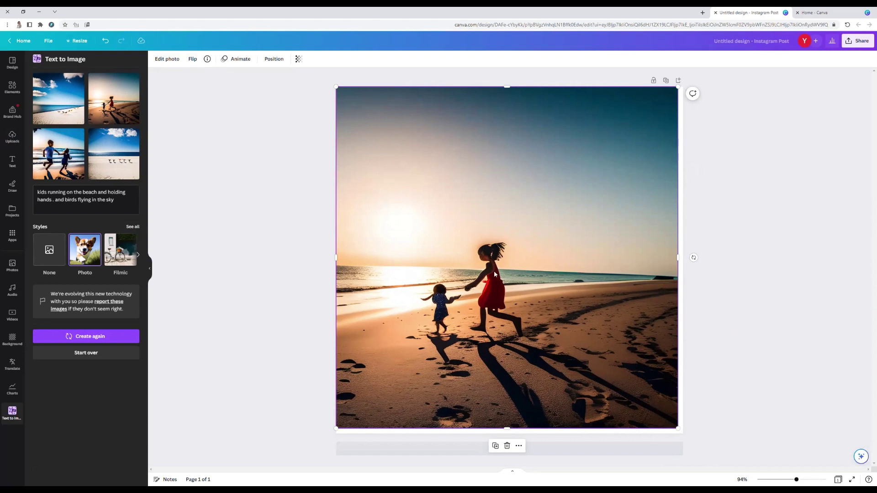
- Place the image of the boy and girl holding hands over the sunset image and enlarge it to nearly fill the page
{"action": "left_click", "coordinate": [50, 158]}
{"action": "left_click_drag", "start_coordinate": [459, 208], "coordinate": [381, 132]}
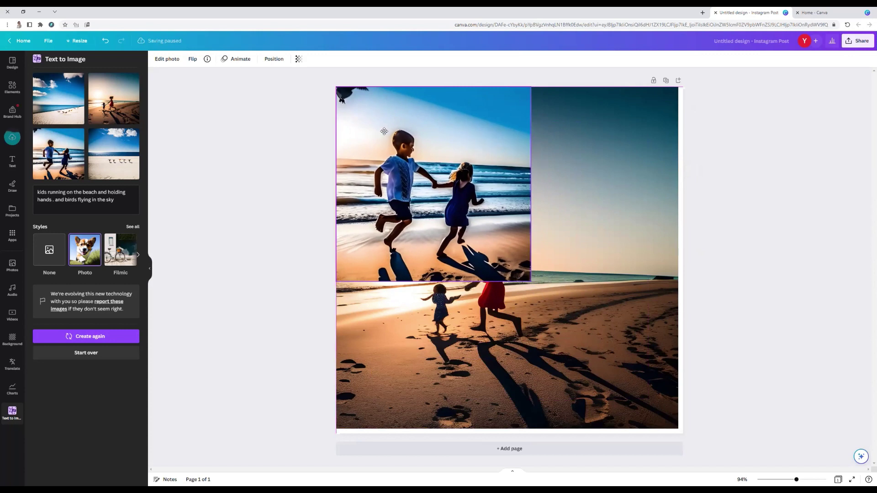
{"action": "left_click_drag", "start_coordinate": [532, 282], "coordinate": [684, 475]}
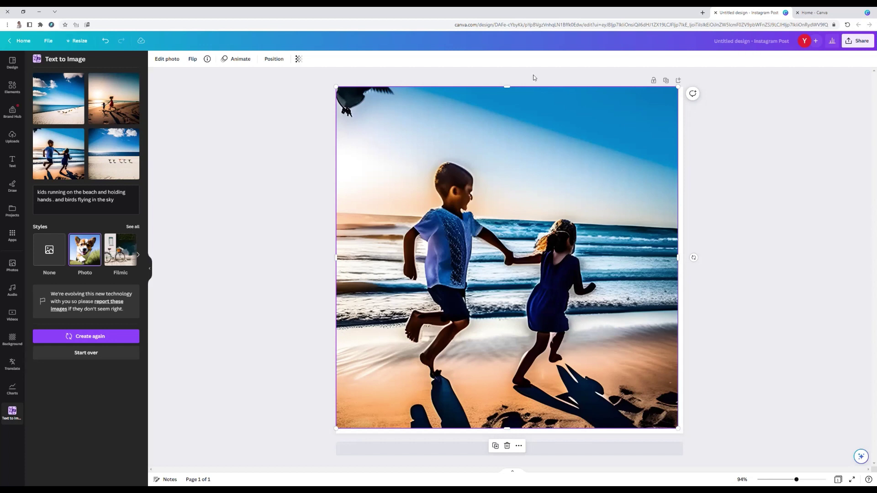
- Place the empty beach image with birds and clouds on top and enlarge it to nearly fill the page
{"action": "left_click", "coordinate": [64, 104]}
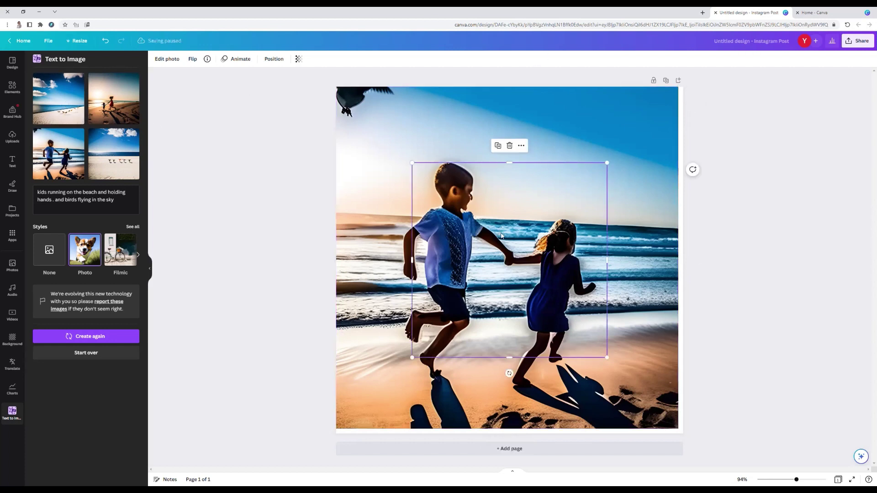
{"action": "left_click_drag", "start_coordinate": [499, 236], "coordinate": [424, 163]}
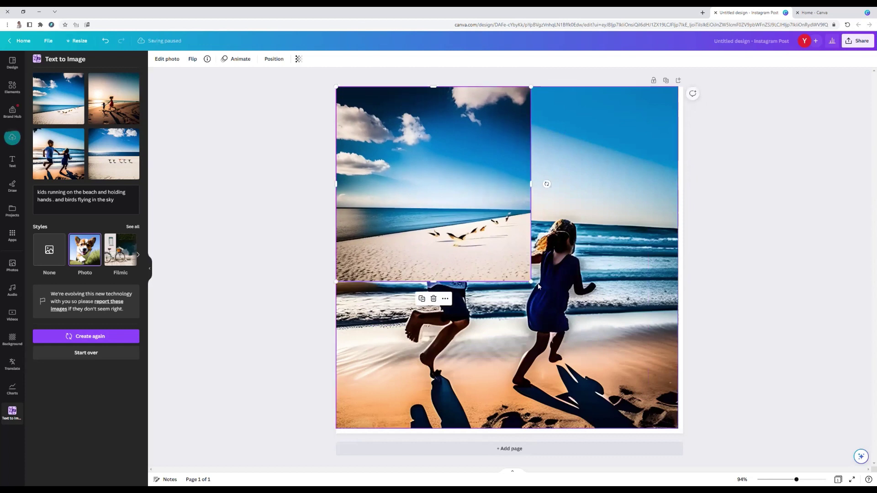
{"action": "left_click_drag", "start_coordinate": [531, 281], "coordinate": [666, 439]}
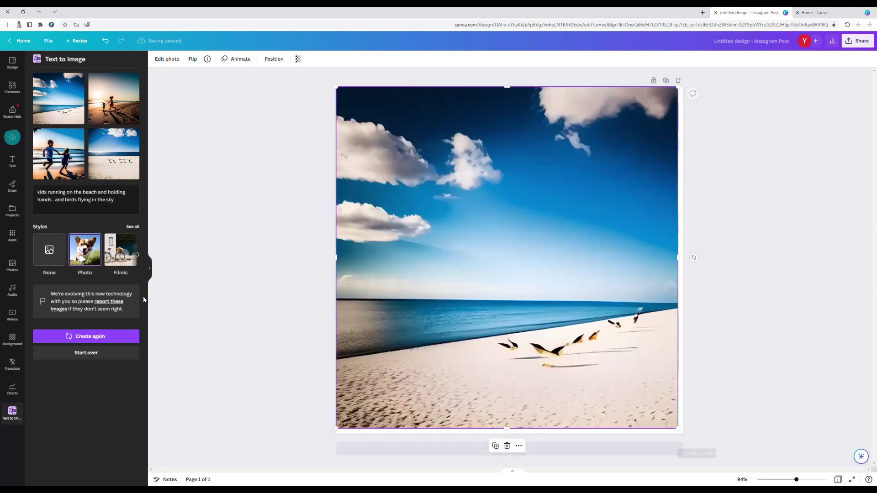
- Generate a new set from the same prompt and place the image of four children holding hands, enlarged to nearly fill the page
{"action": "left_click", "coordinate": [87, 337]}
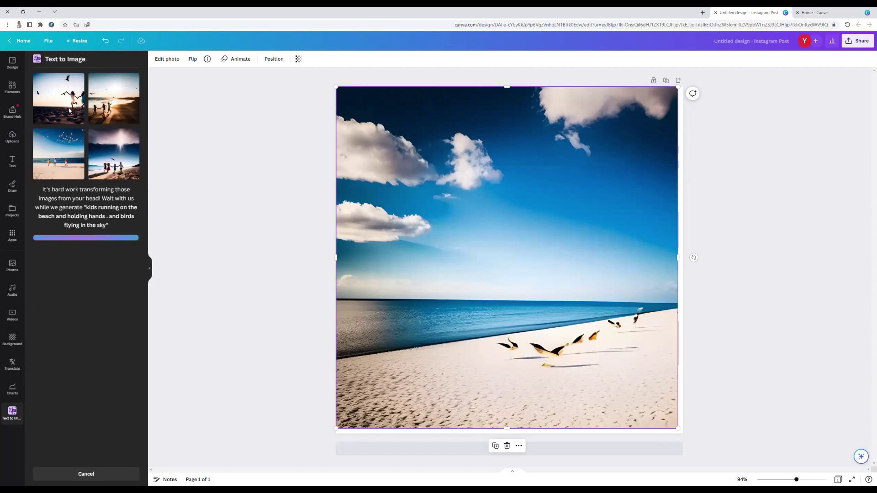
{"action": "left_click", "coordinate": [124, 155]}
{"action": "left_click_drag", "start_coordinate": [503, 202], "coordinate": [427, 124]}
{"action": "left_click_drag", "start_coordinate": [529, 283], "coordinate": [690, 477]}
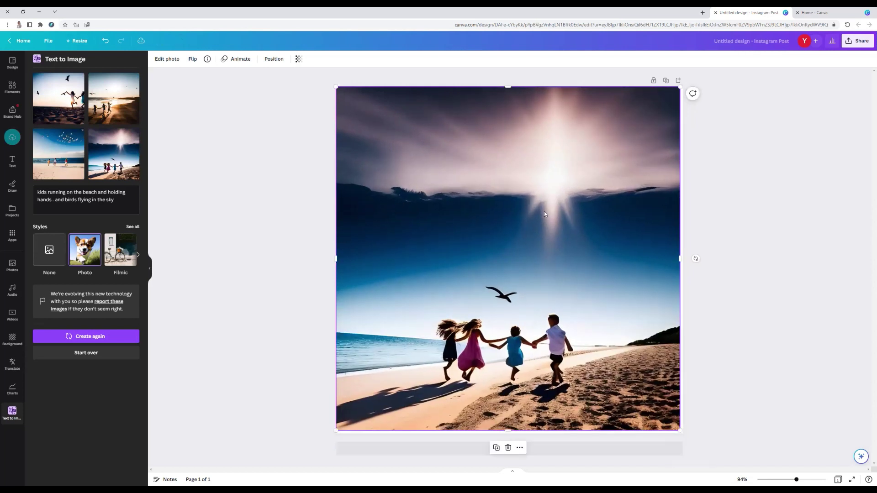
- Place the image of three children under a flock of birds on top and enlarge it to nearly fill the page
{"action": "left_click", "coordinate": [53, 161]}
{"action": "left_click_drag", "start_coordinate": [460, 231], "coordinate": [393, 172]}
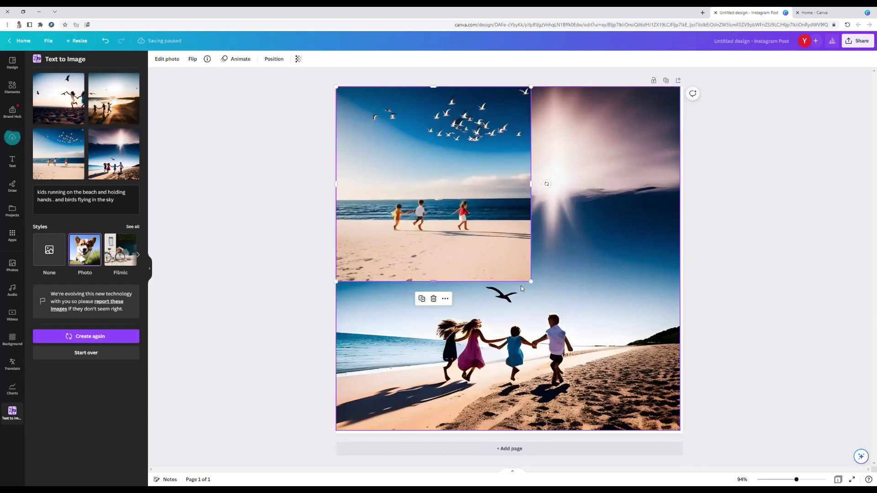
{"action": "left_click_drag", "start_coordinate": [530, 284], "coordinate": [680, 432]}
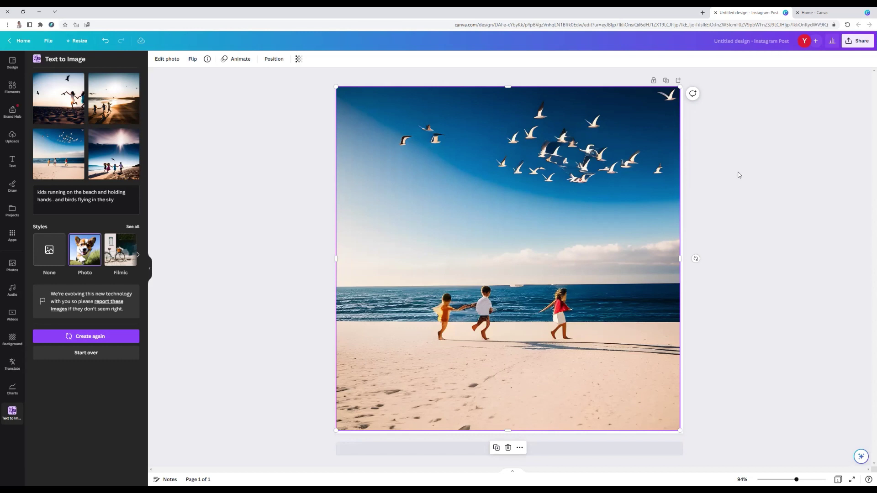
{"action": "left_click", "coordinate": [858, 13]}
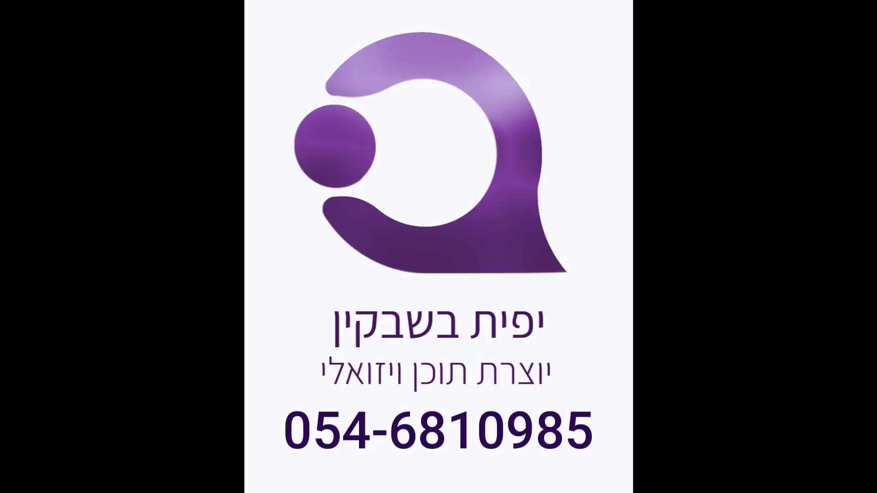